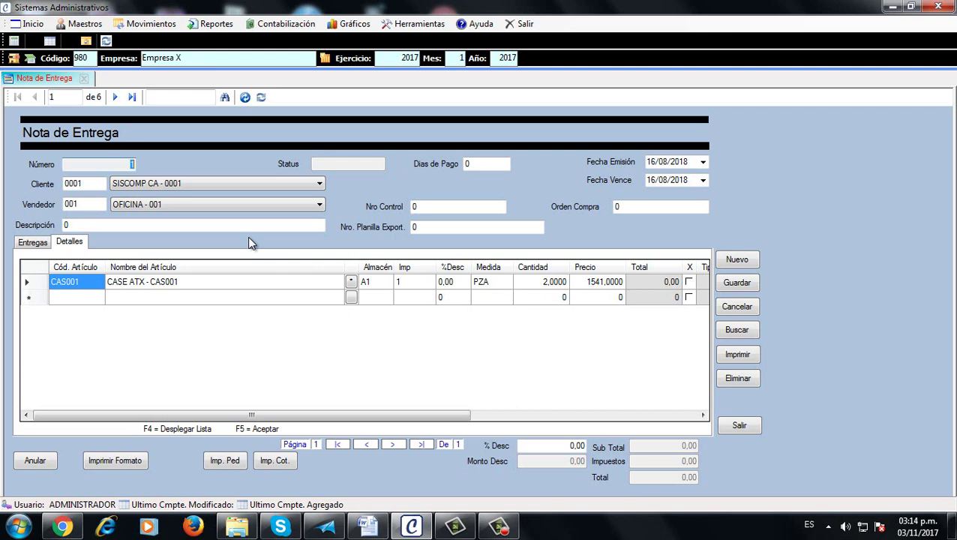
left_click(156, 24)
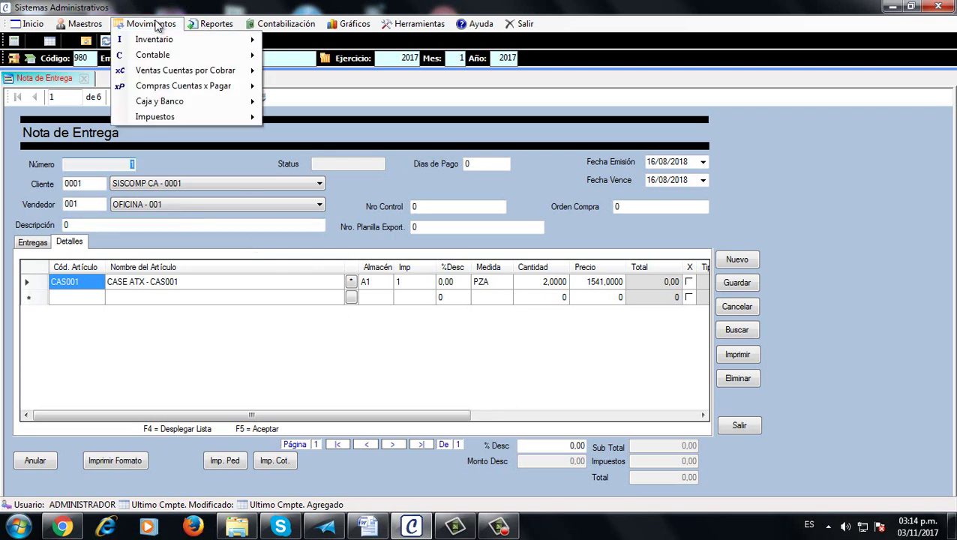
mouse_move(165, 75)
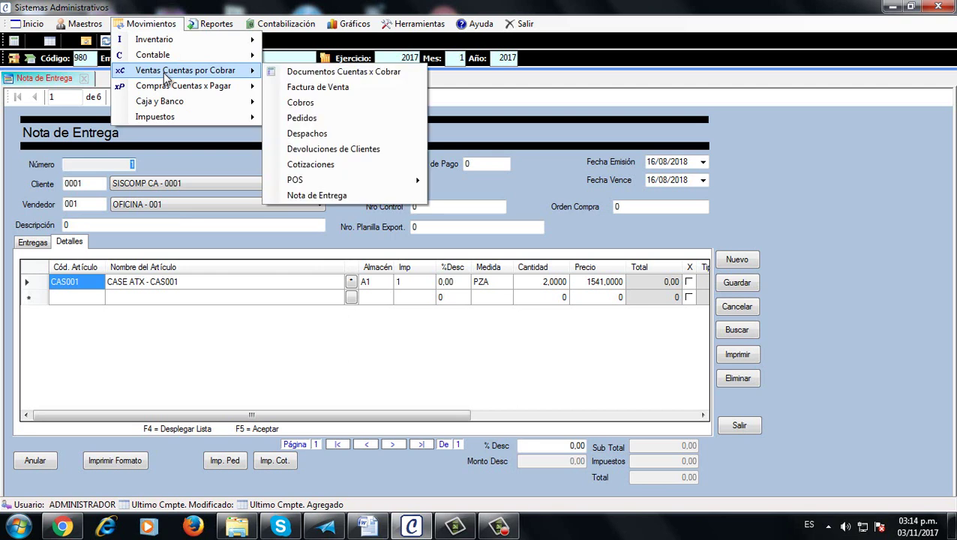
left_click(512, 186)
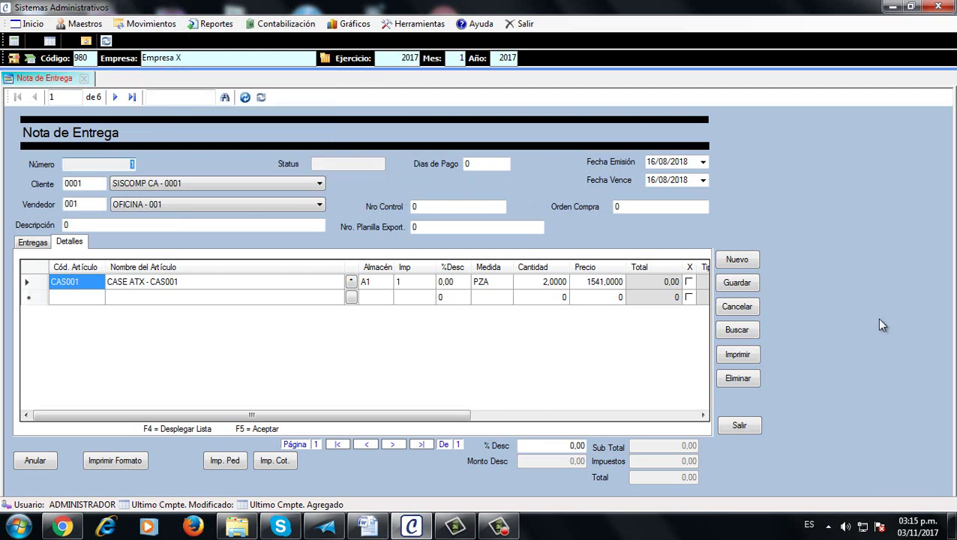
- Start a new delivery note for client SISCOMP CA with seller OFICINA, leaving the remaining header fields at their defaults
left_click(746, 268)
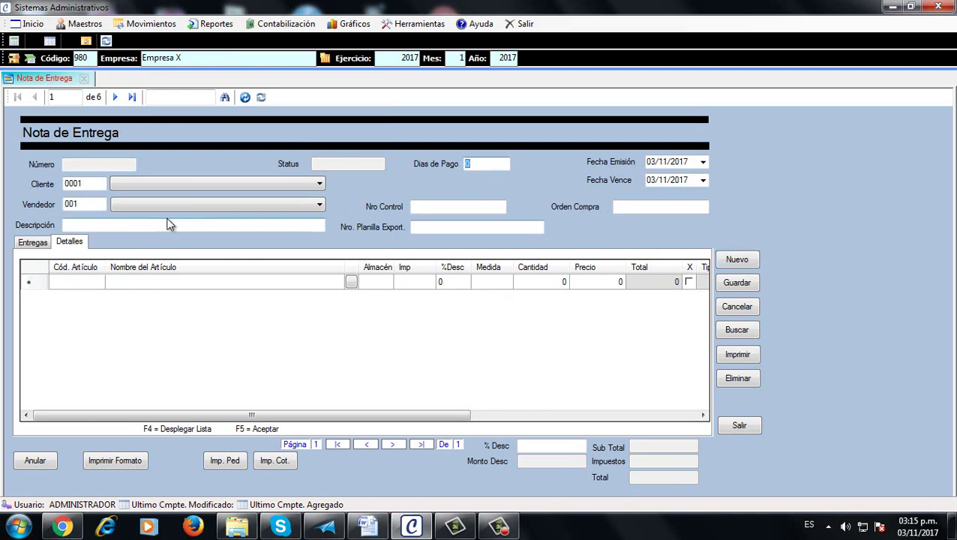
key("Return")
key("Return")
key("Return")
key("Return")
key("Return")
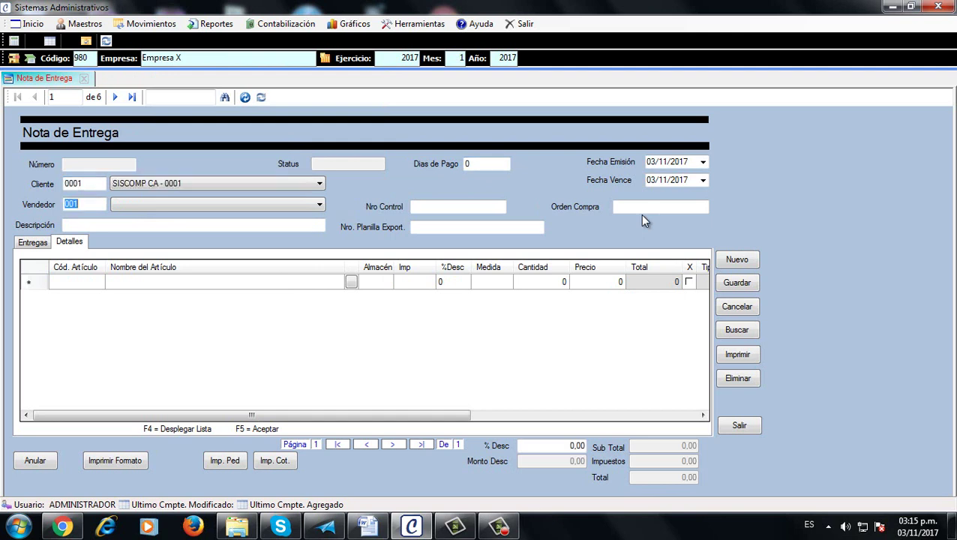
key("Return")
key("Return")
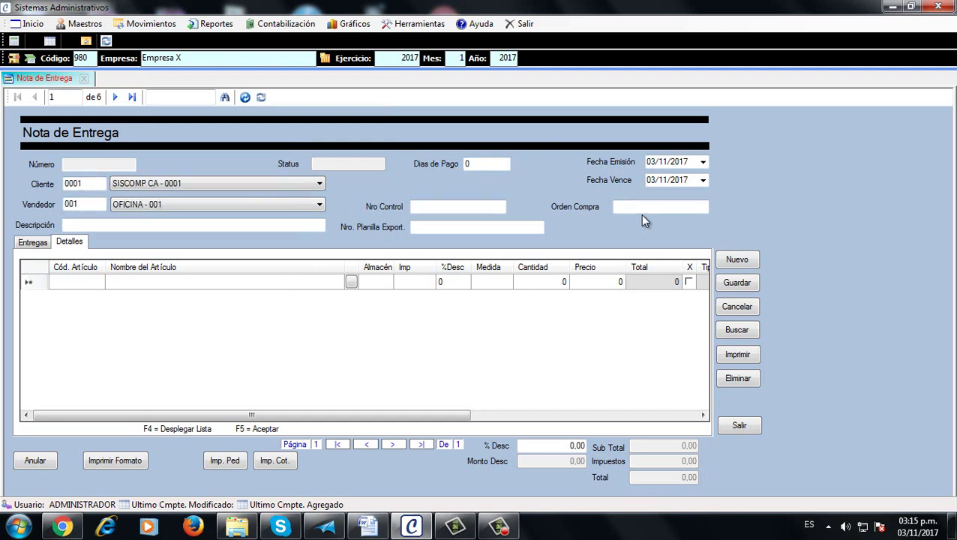
- Enter article CAS001 on the first detail line with warehouse A1
type("cas001")
key("Return")
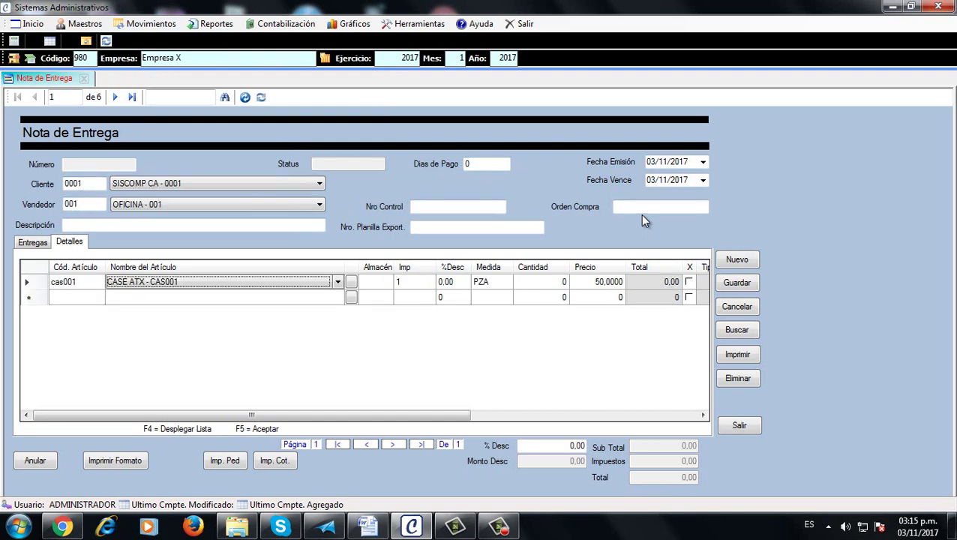
key("Return")
key("F4")
key("Return")
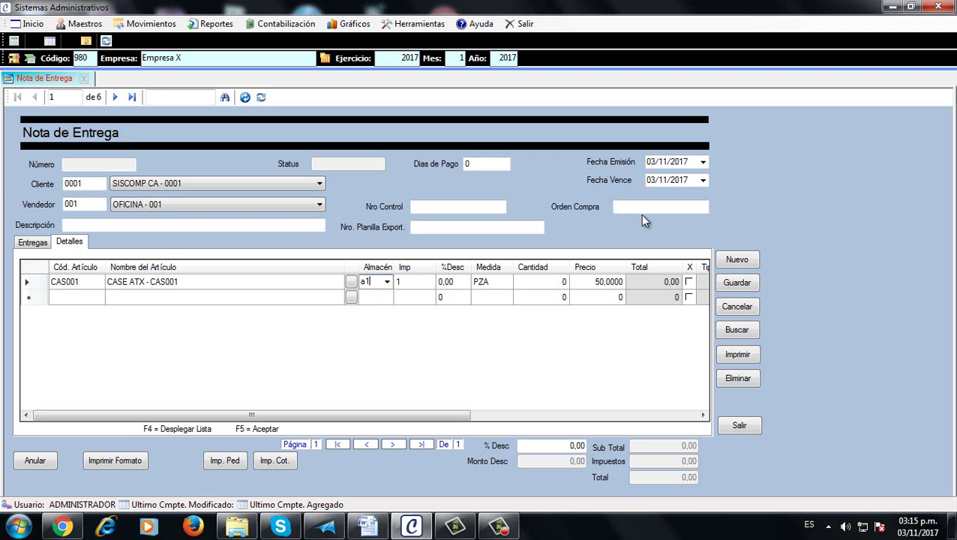
- Set the CAS001 line's quantity to 2 and save the delivery note as a new record
key("Return")
key("Return")
key("Return")
type("2")
key("Return")
key("Return")
key("Return")
key("Return")
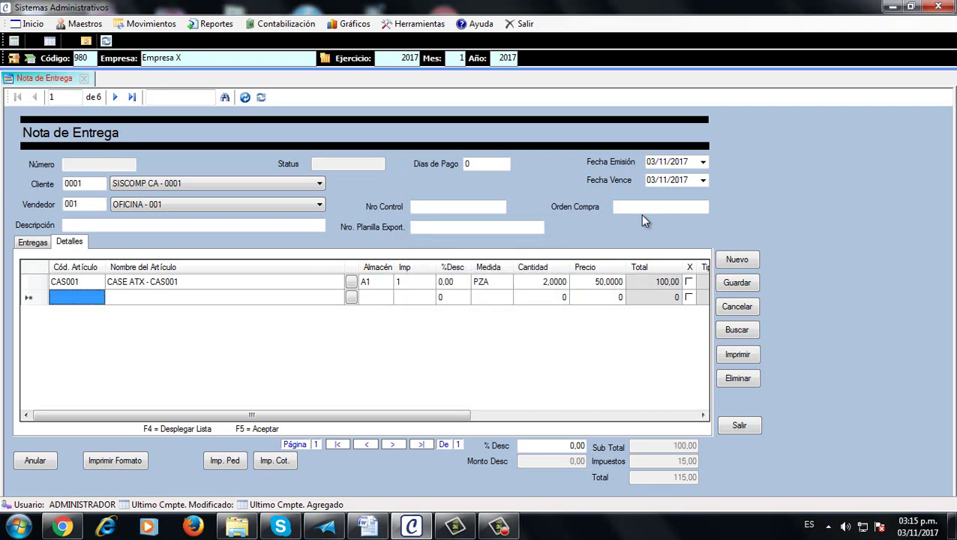
left_click(737, 283)
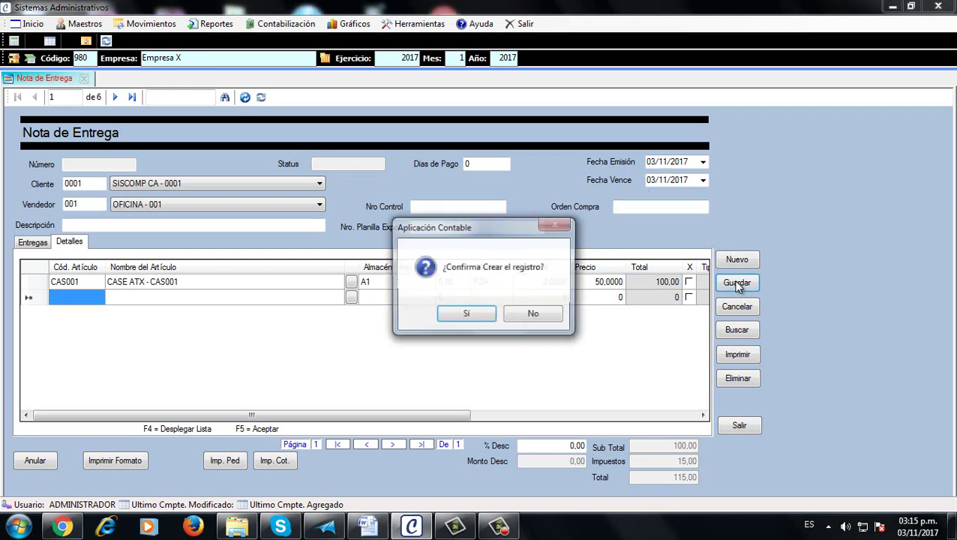
left_click(451, 314)
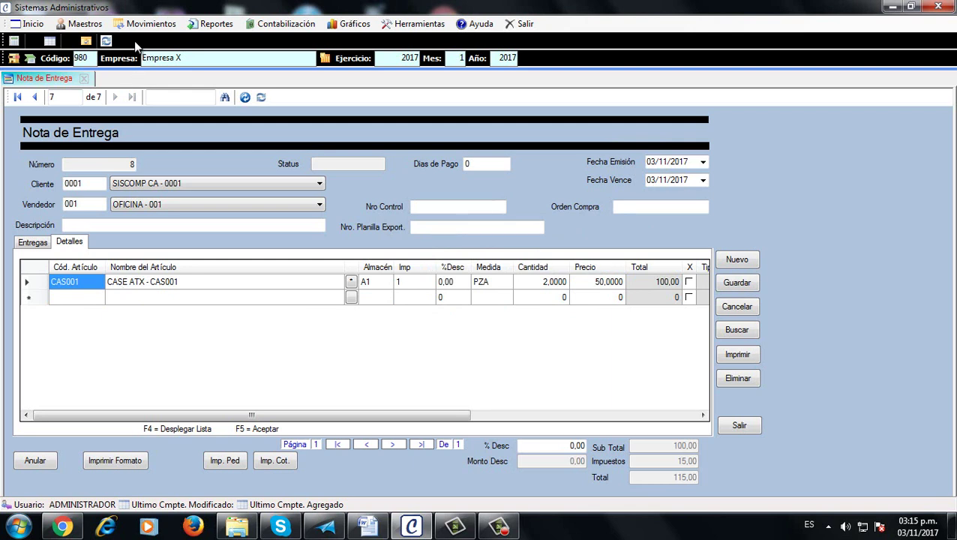
- Open the inventory article master and browse to article MON001 to examine its current stock
left_click(88, 24)
mouse_move(95, 40)
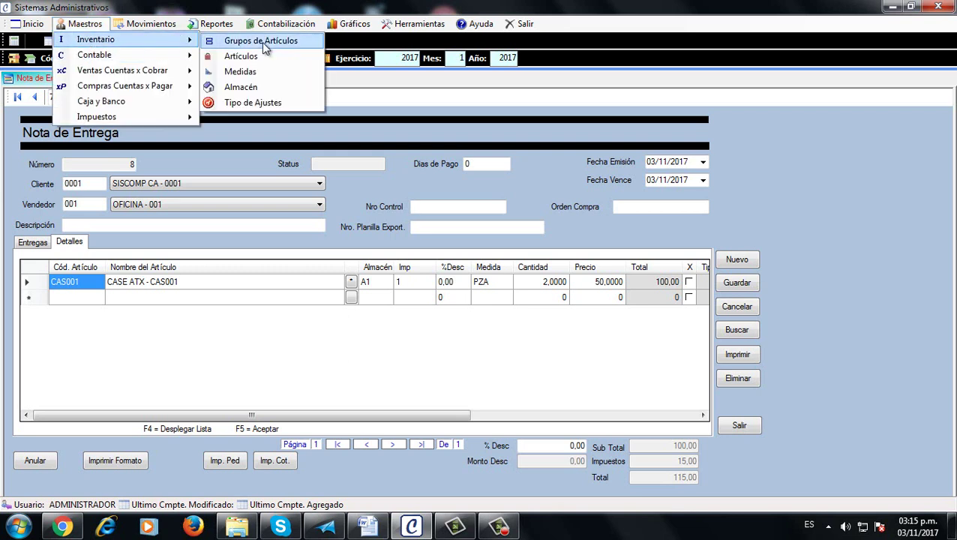
left_click(250, 57)
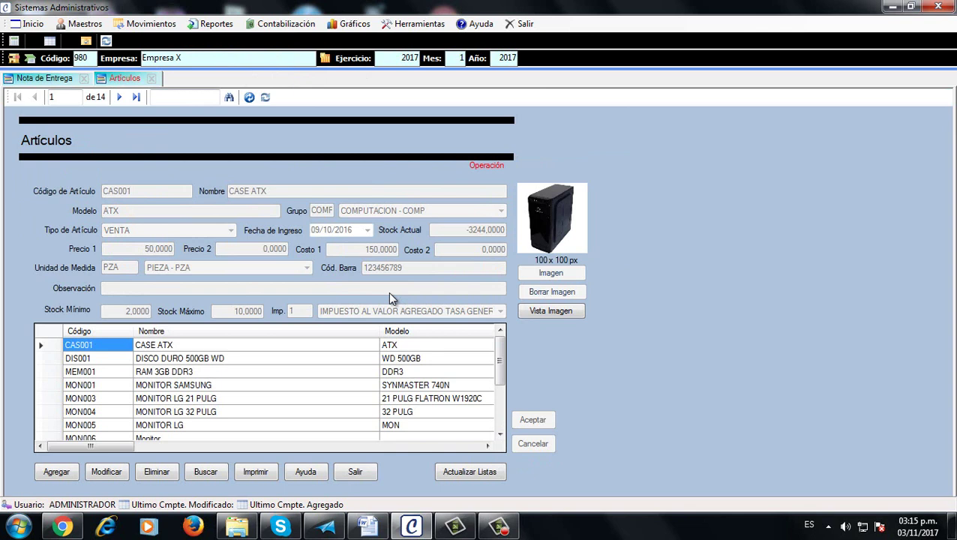
left_click(119, 97)
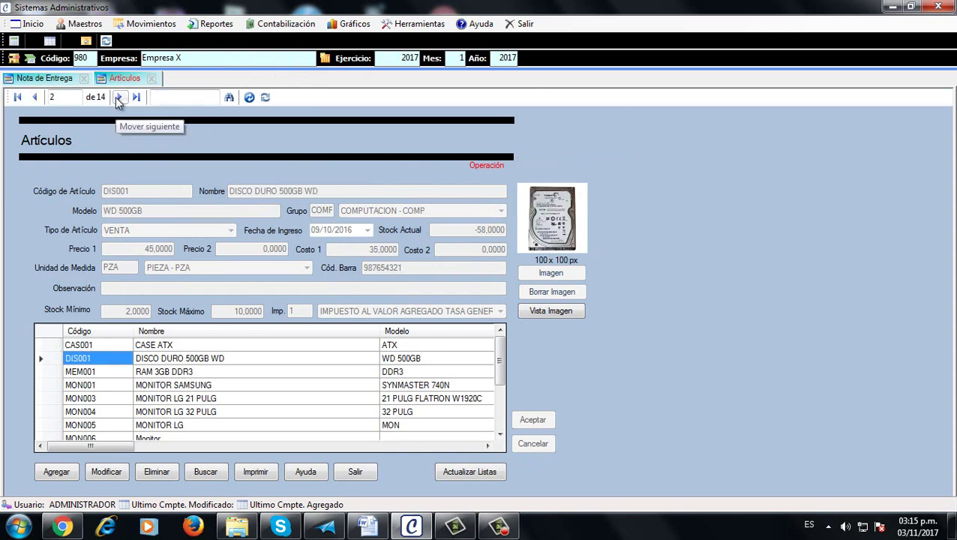
left_click(118, 97)
left_click(118, 97)
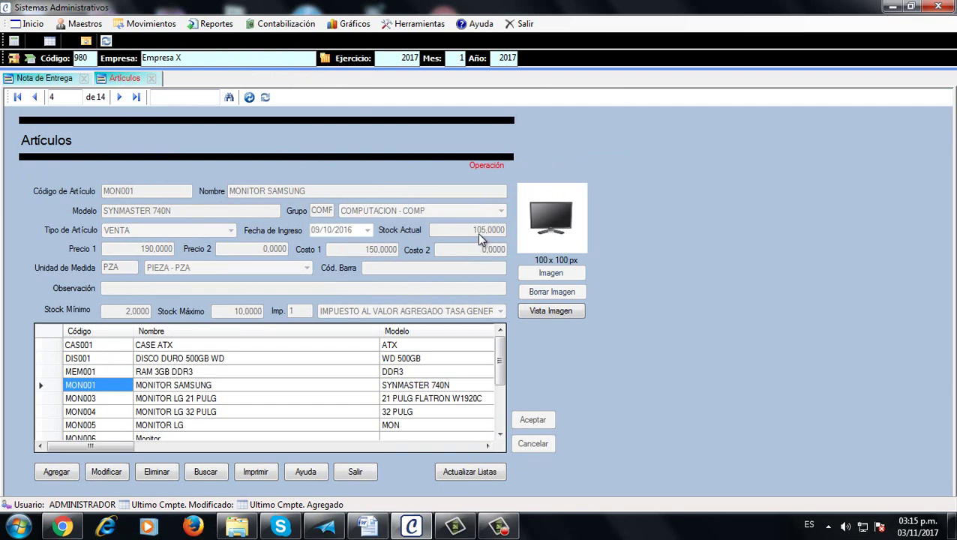
- Start another new delivery note and enter article MON001 with warehouse A1 on its first detail line
left_click(39, 79)
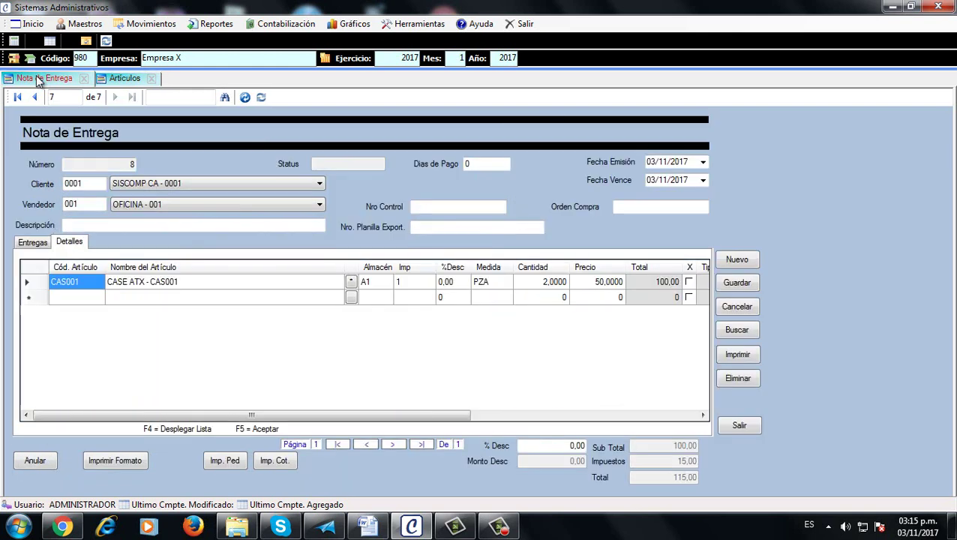
left_click(737, 260)
left_click(71, 280)
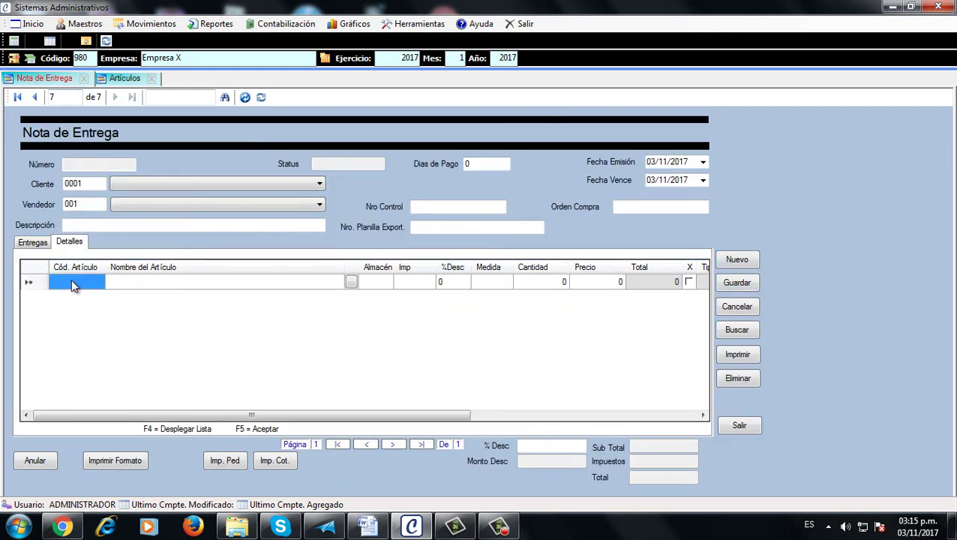
type("mon001")
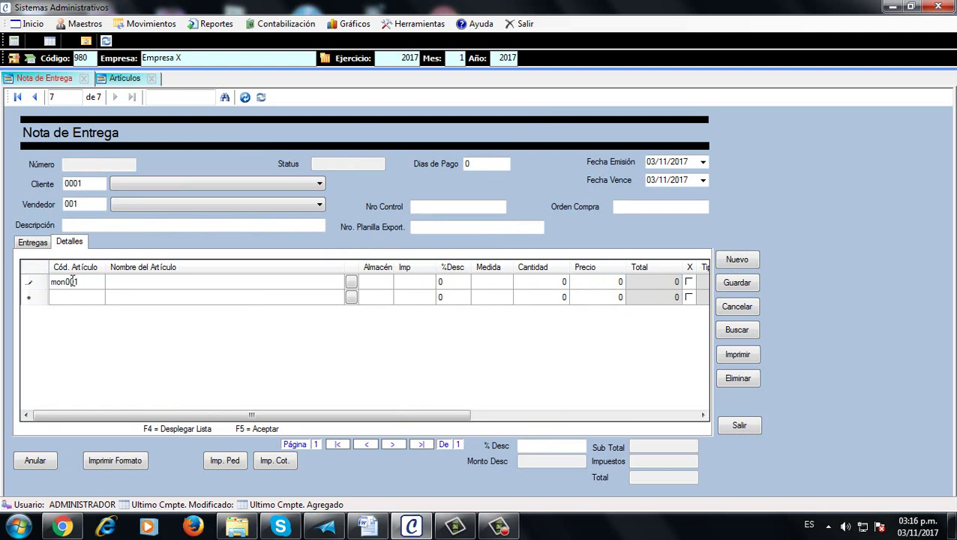
key("Return")
type("a1")
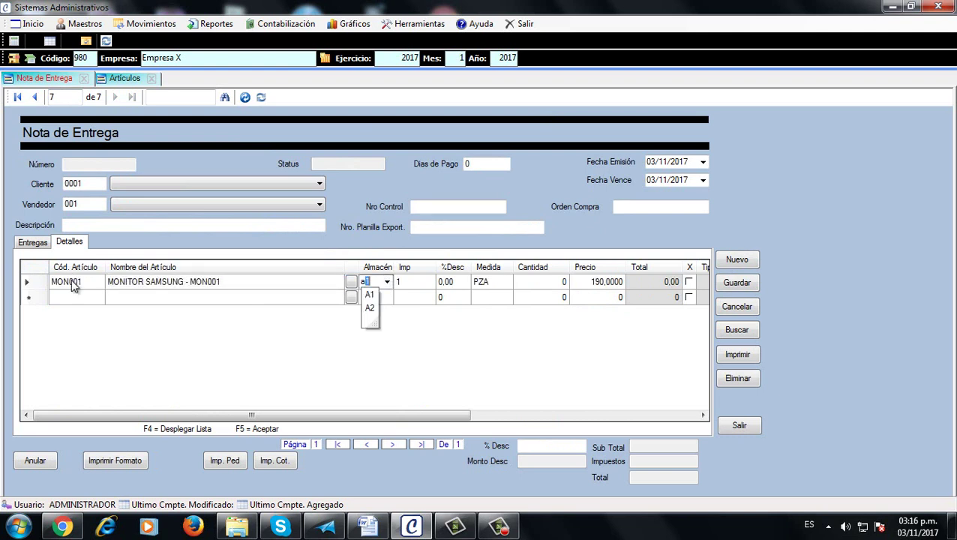
key("Return")
key("Return")
key("Return")
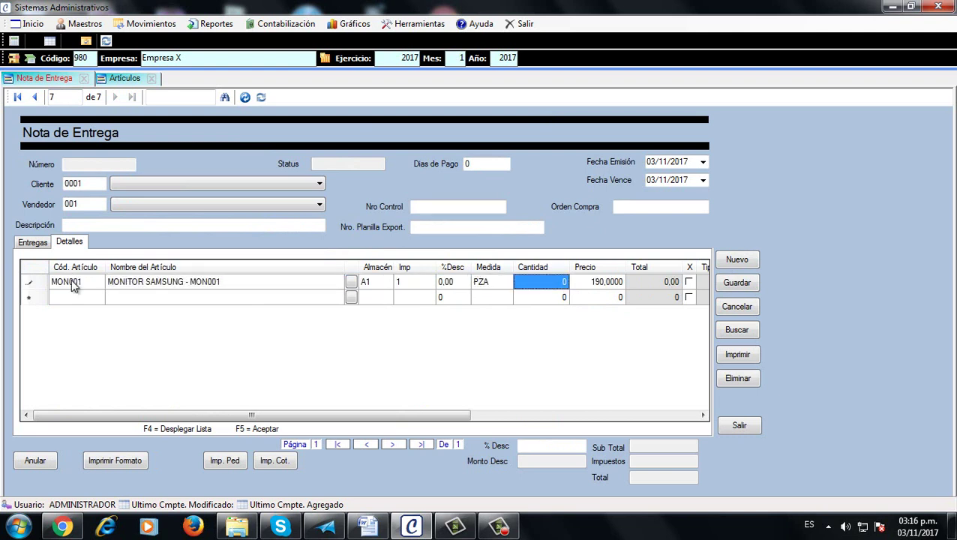
- Check the current stock of MON001 in its article record and return to the delivery note
left_click(116, 80)
left_click(512, 310)
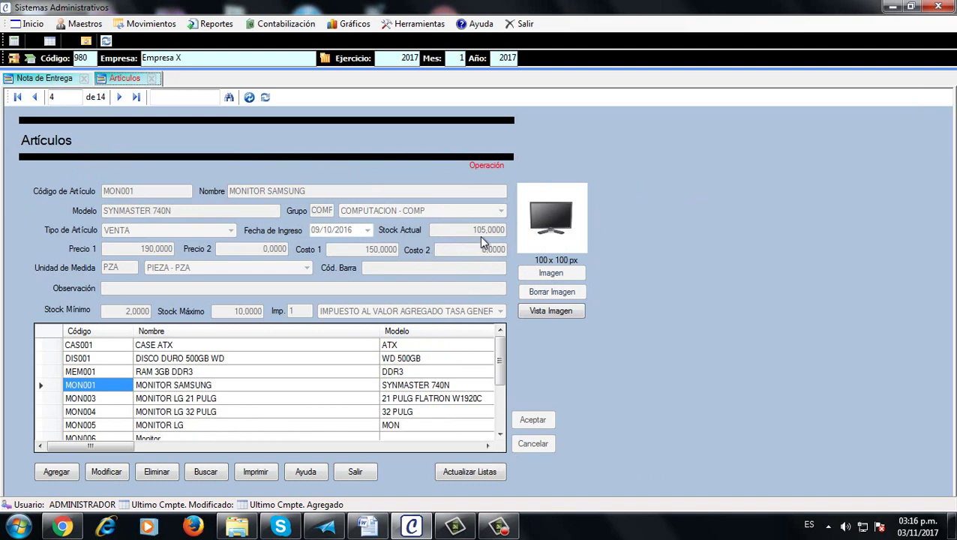
left_click(45, 80)
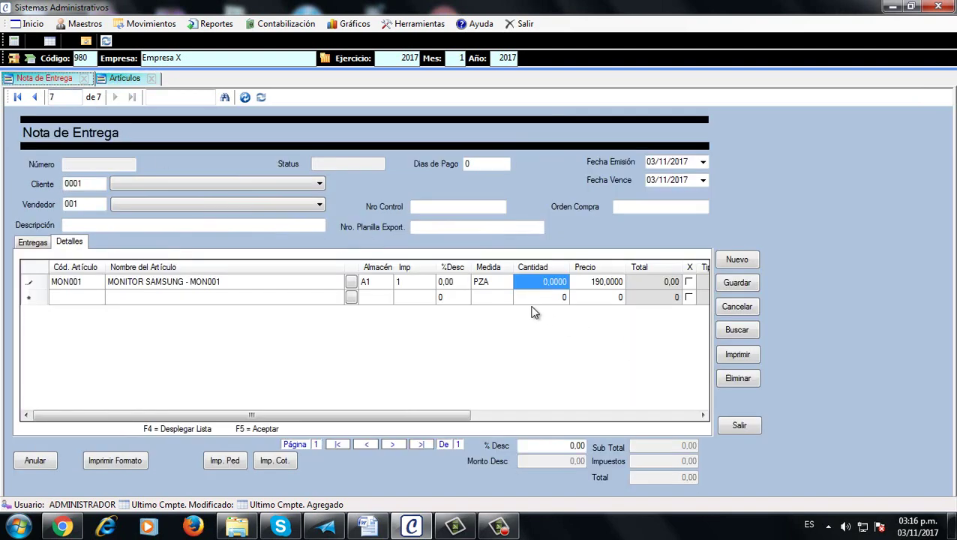
- Look up MON001 in the article search and select warehouse A2 for the delivery note line
left_click(351, 283)
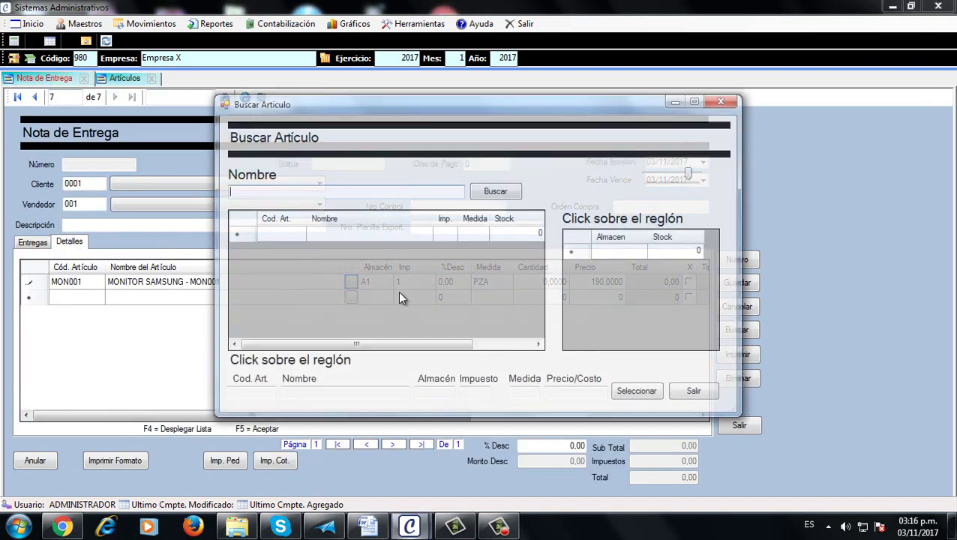
left_click(496, 192)
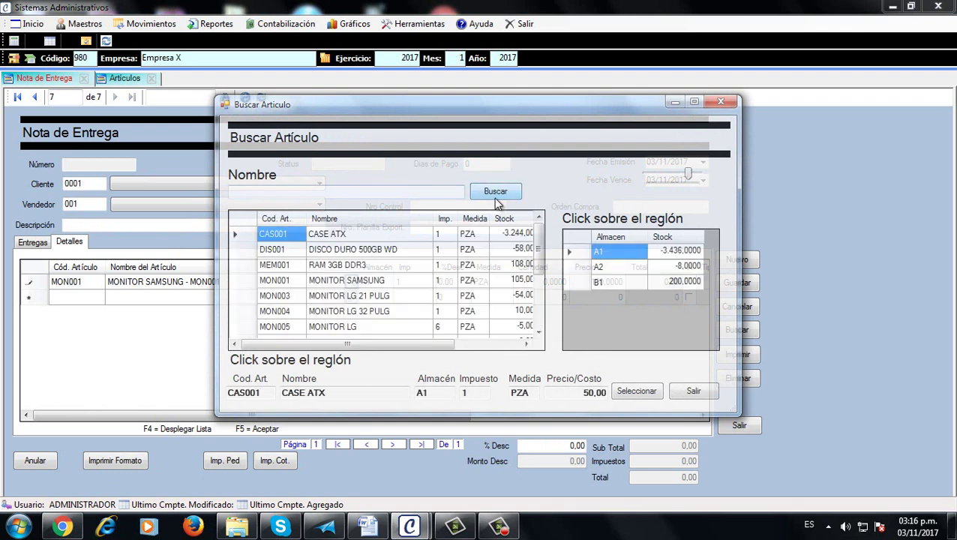
left_click(279, 281)
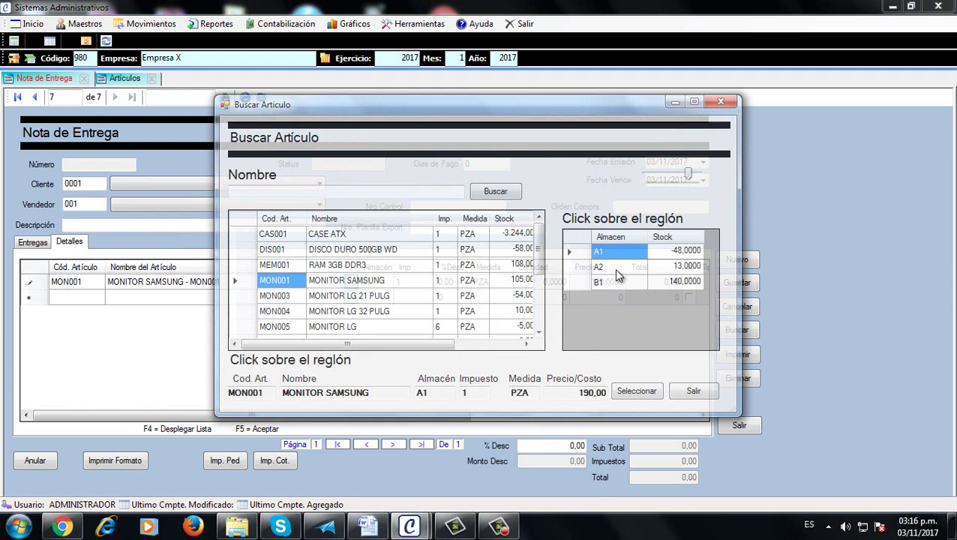
double_click(684, 274)
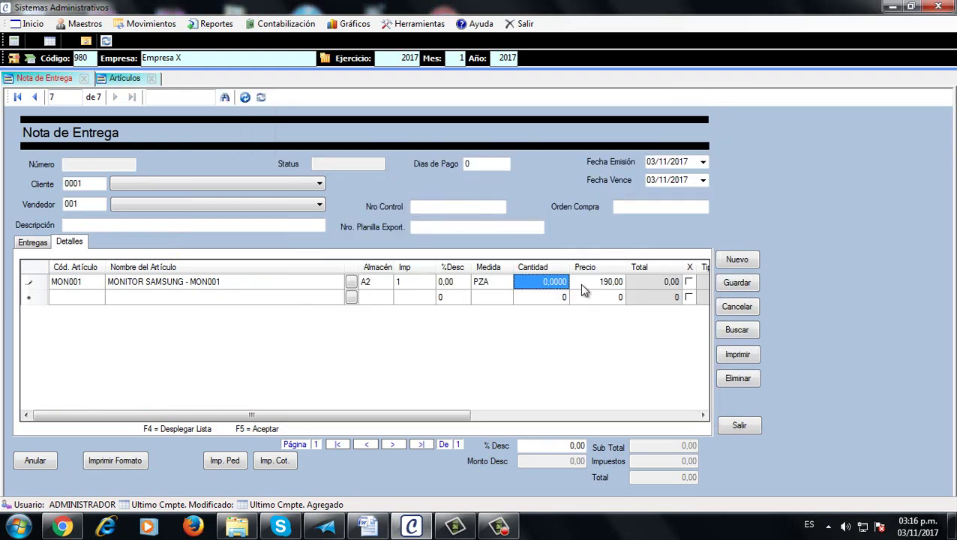
- Set the MON001 line's quantity to 10 and save the delivery note as a new record
type("10")
key("Tab")
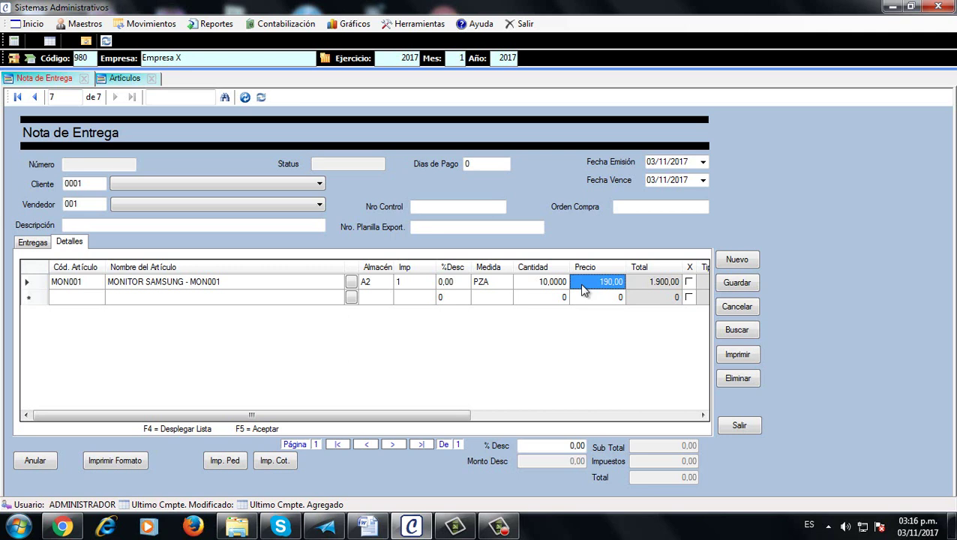
key("Return")
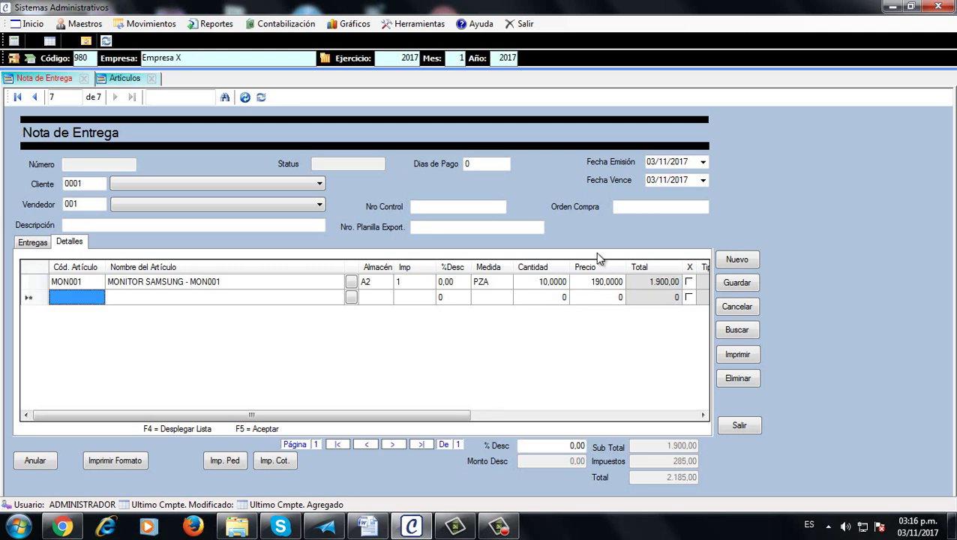
left_click(736, 284)
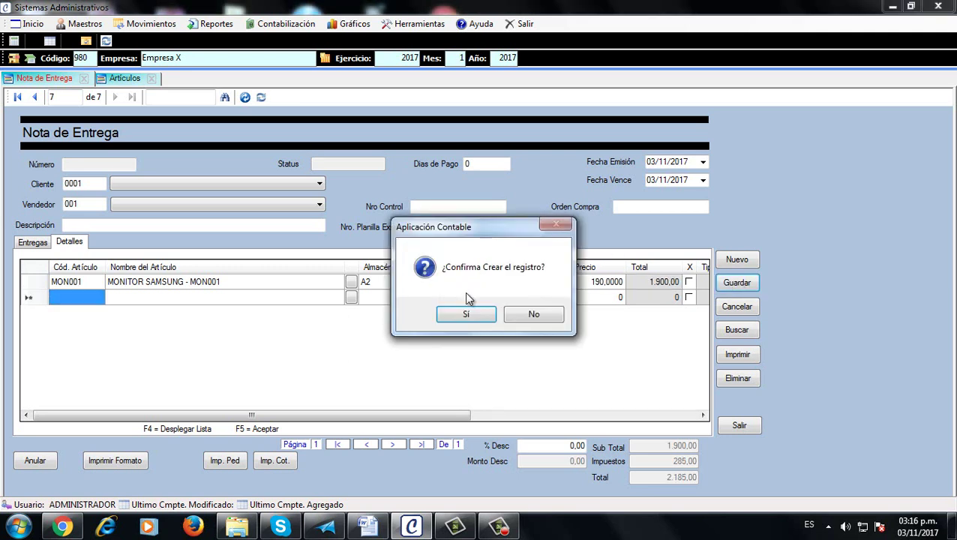
left_click(460, 312)
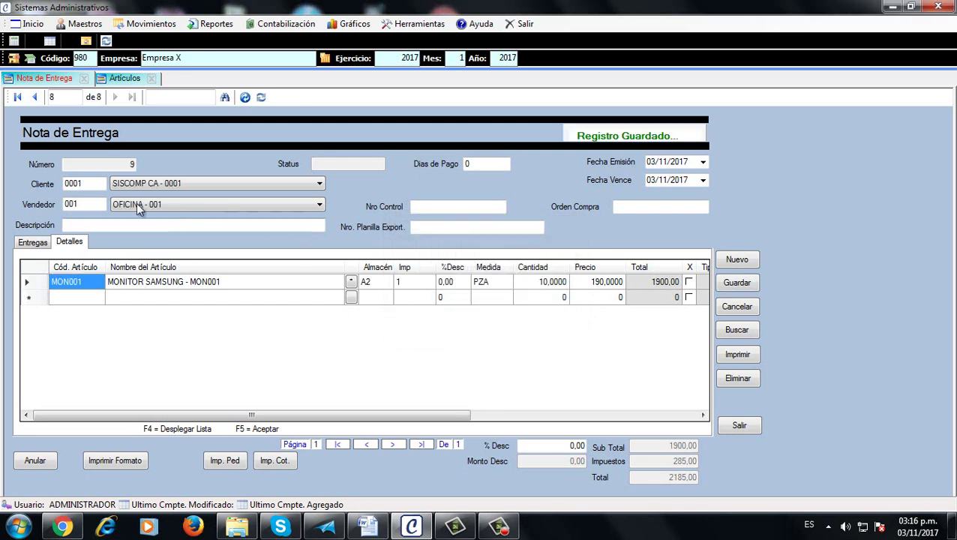
- Check the saved note's number and refresh the MON001 article record to examine its updated stock
left_click_drag(118, 166, 153, 175)
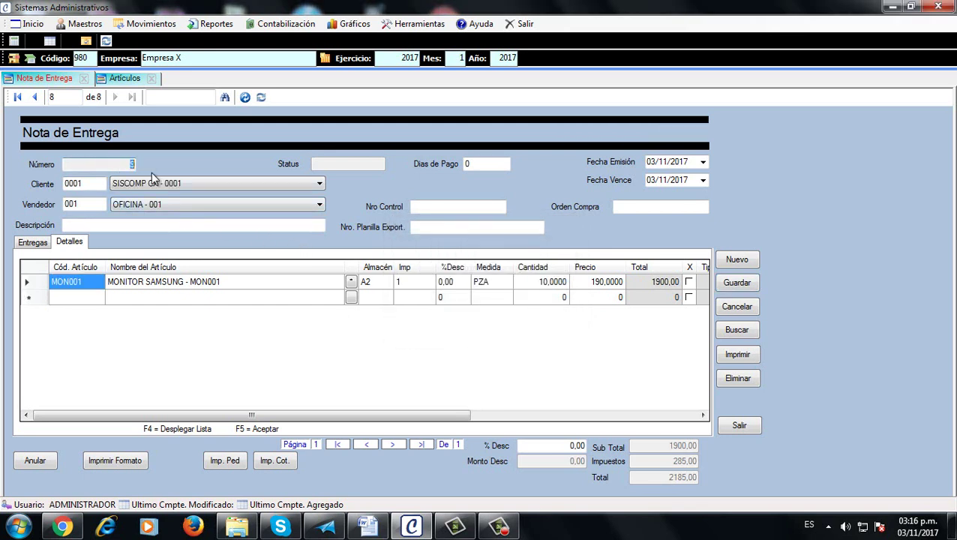
left_click(125, 79)
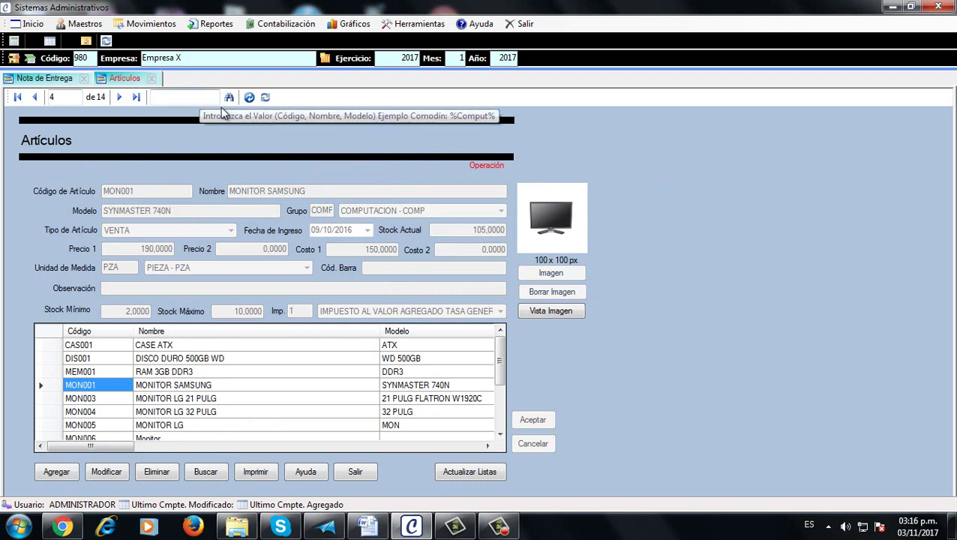
left_click(265, 98)
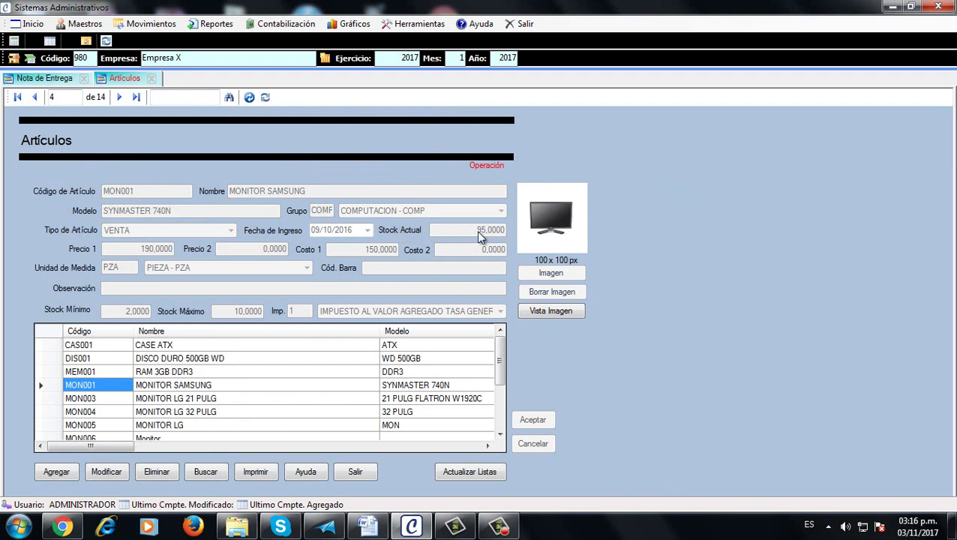
- Open the sales invoice form (Factura de Venta) from the sales and accounts receivable movements
left_click(165, 27)
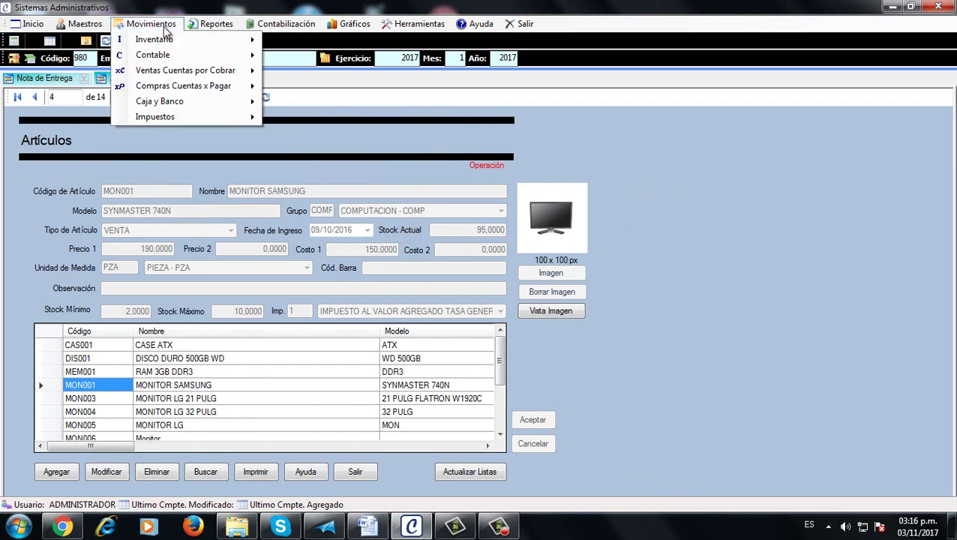
mouse_move(167, 69)
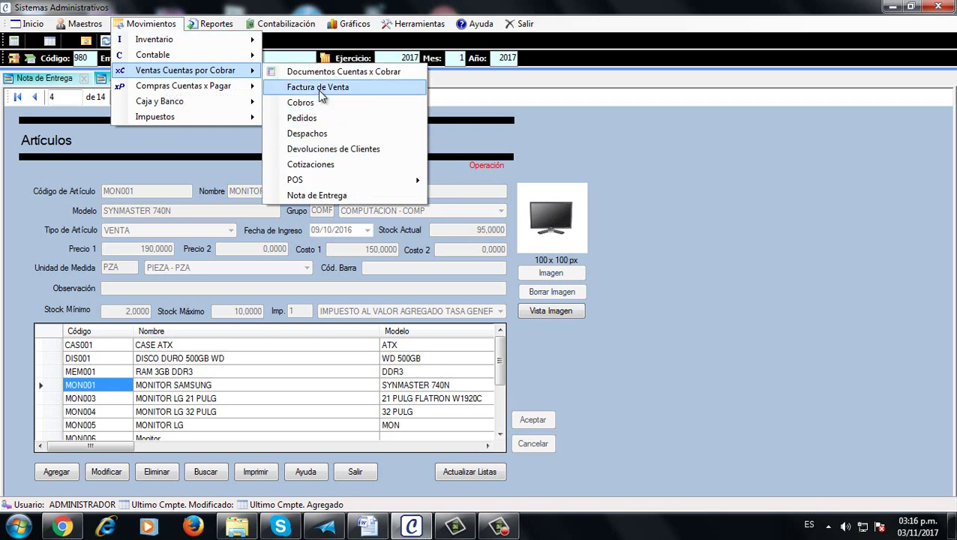
left_click(321, 88)
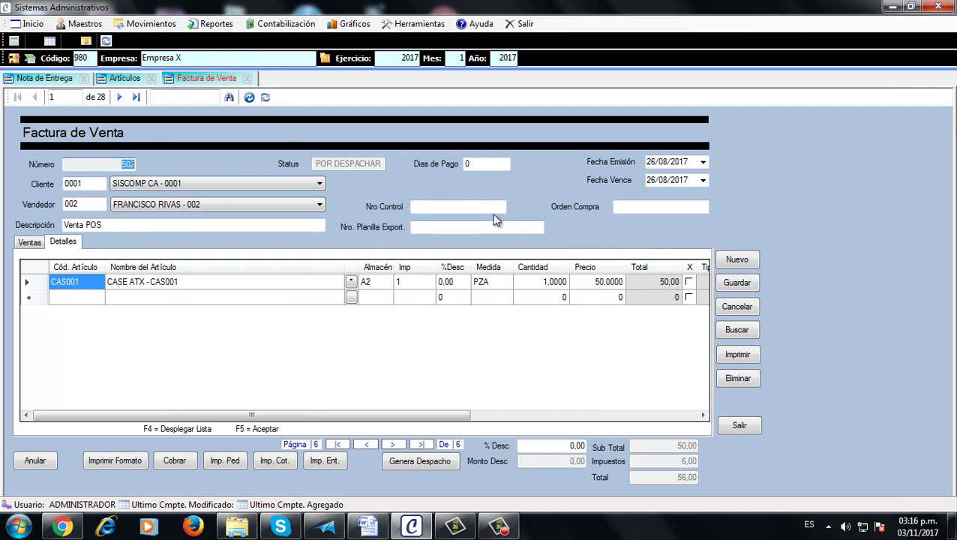
left_click(262, 224)
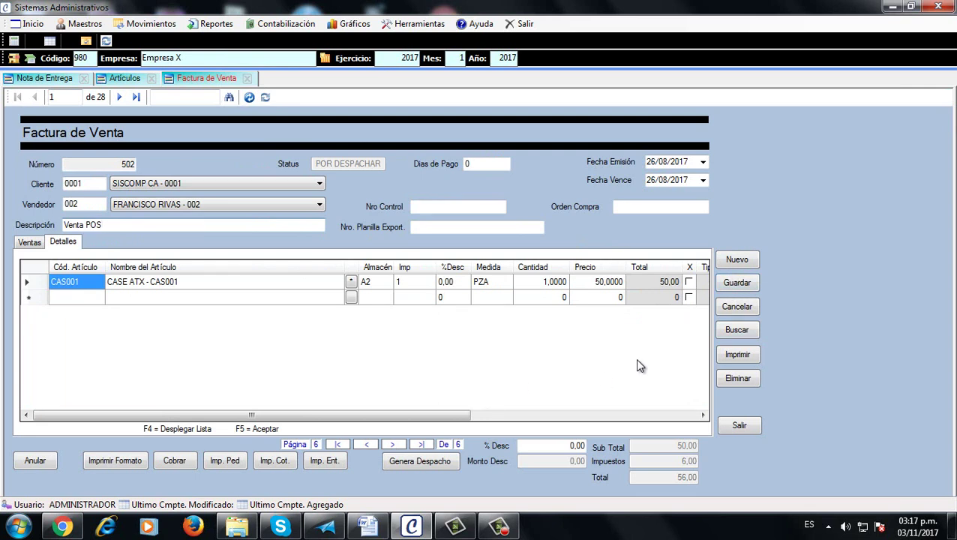
- Search the delivery notes available for import, choose the newest one, and set the selected quantity of its MON001 line to 10
left_click(324, 460)
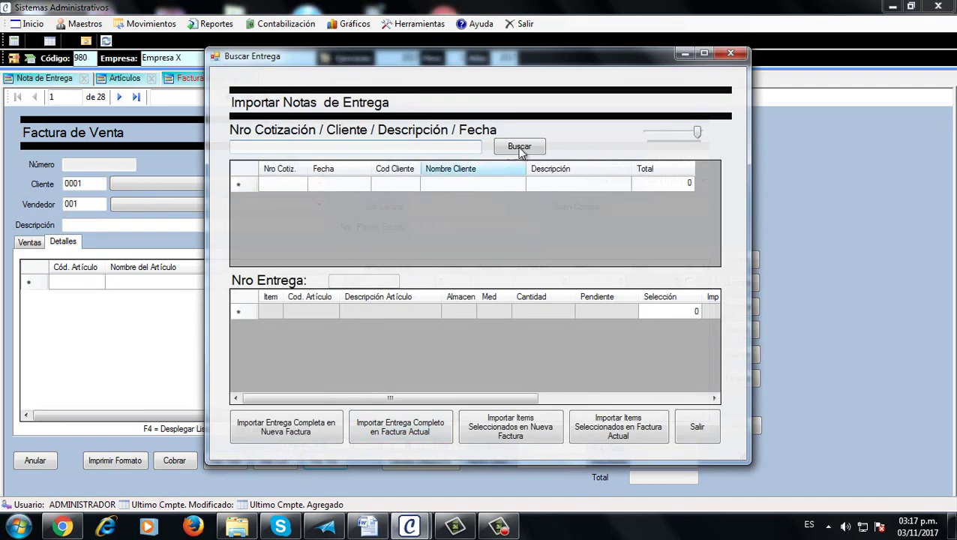
left_click(519, 147)
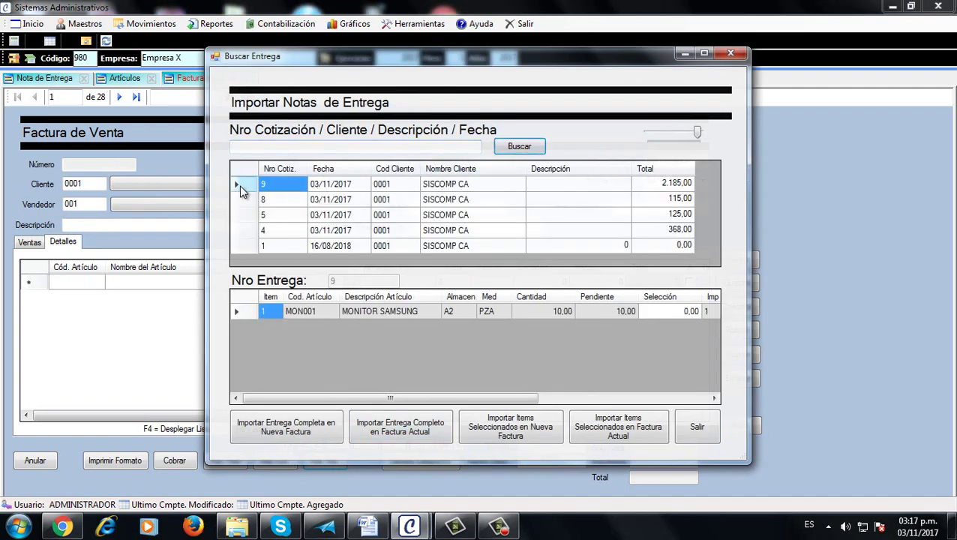
left_click(239, 186)
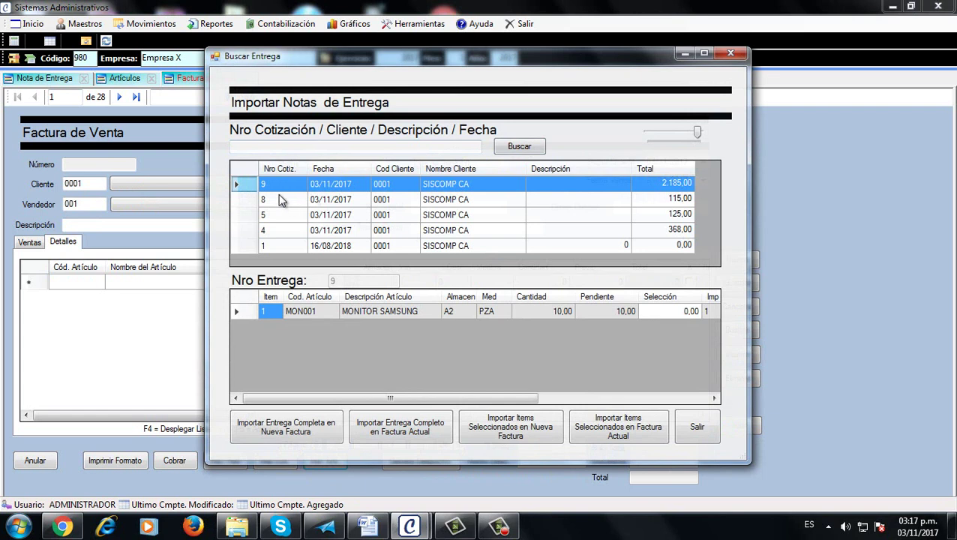
left_click(308, 314)
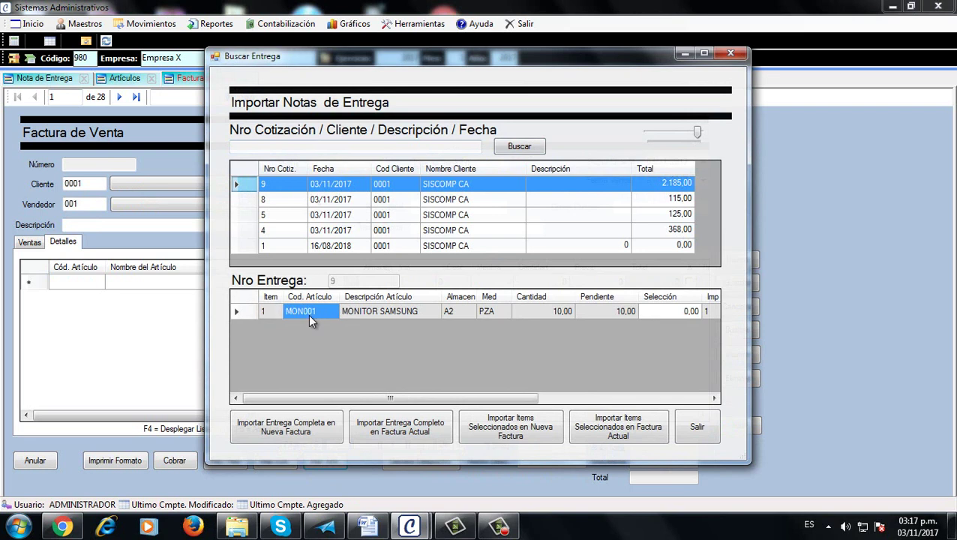
left_click(660, 312)
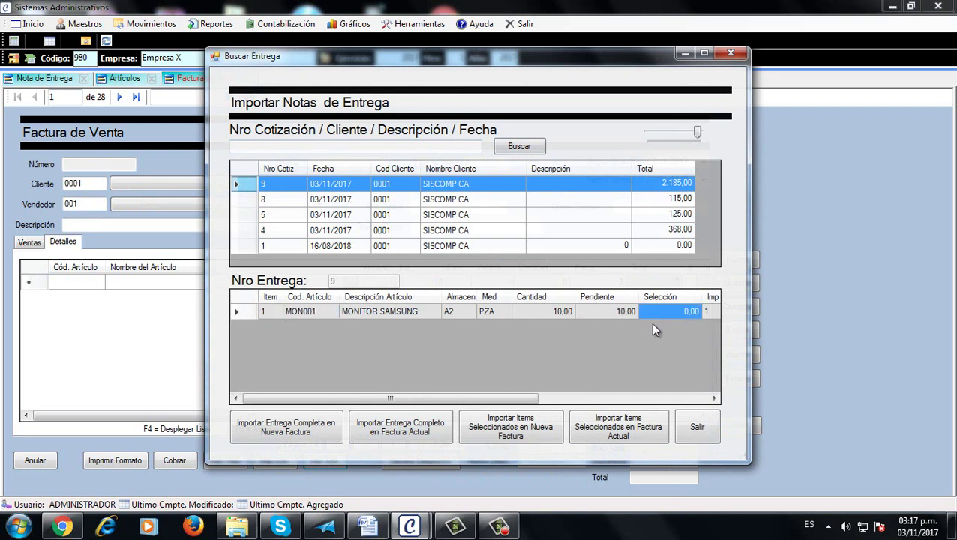
type("10")
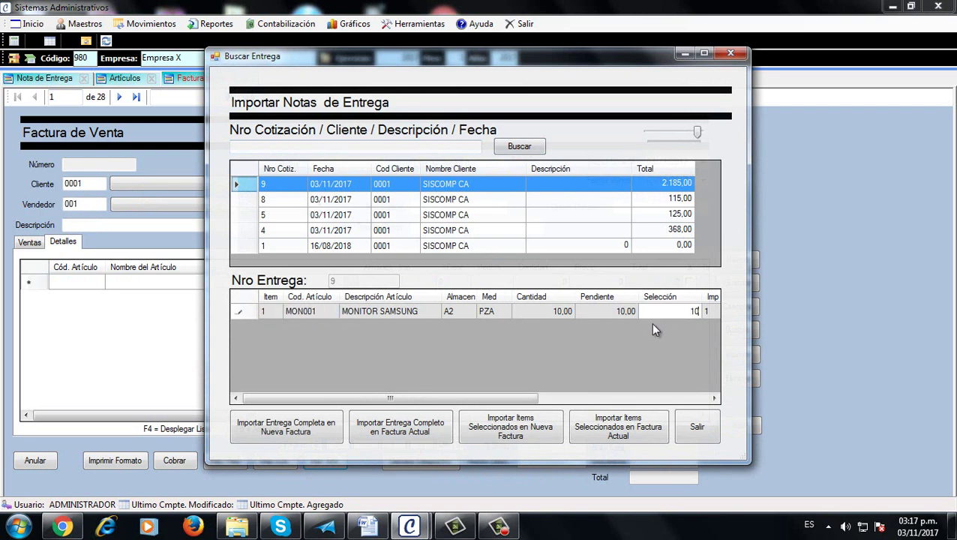
- Import the complete delivery note into the current sales invoice and save the invoice as a new record
left_click(392, 425)
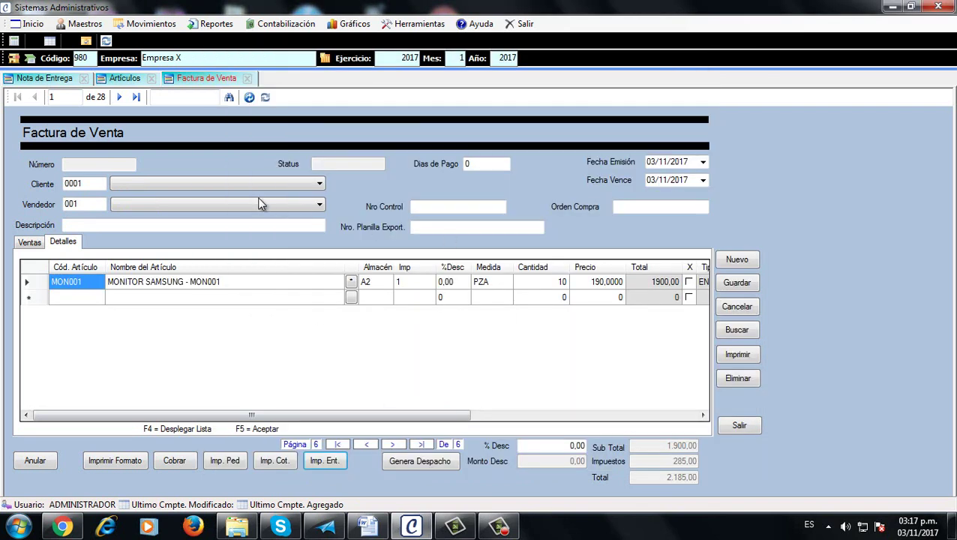
left_click(738, 286)
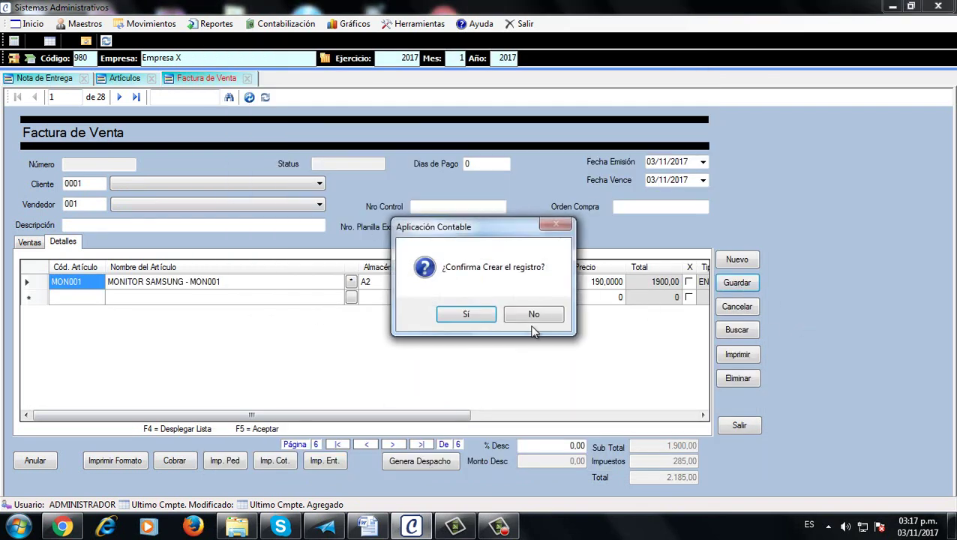
left_click(482, 314)
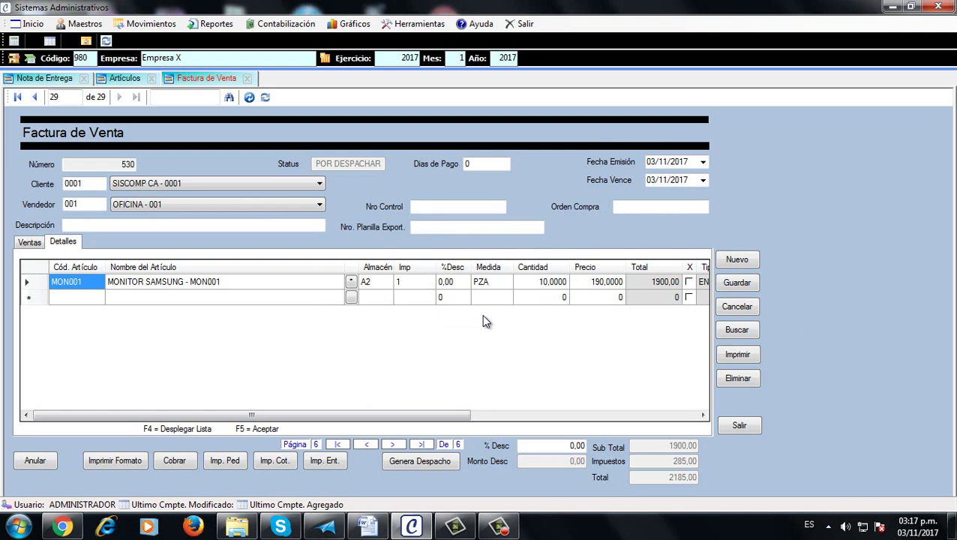
- Compare the delivery note, the sales invoice and the current stock in the MON001 article record
left_click(39, 80)
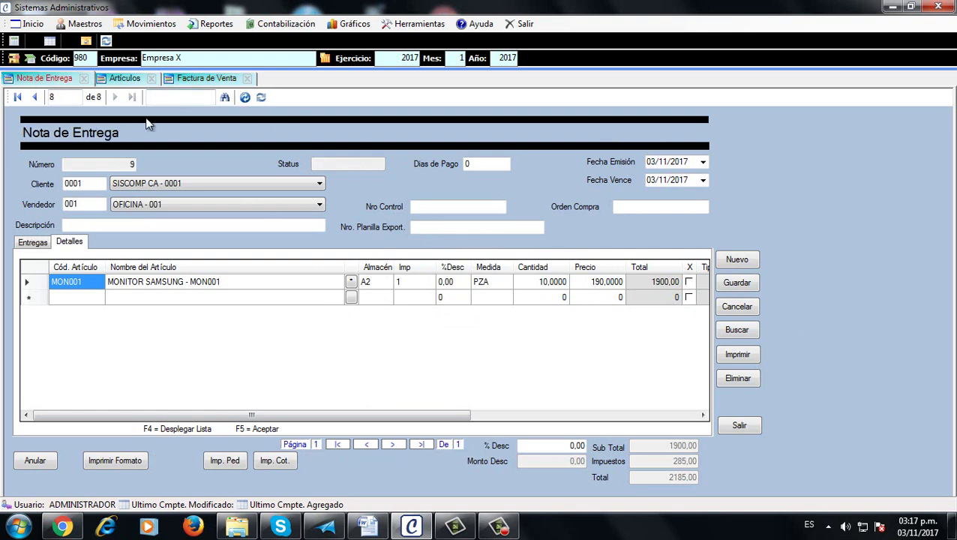
left_click(124, 80)
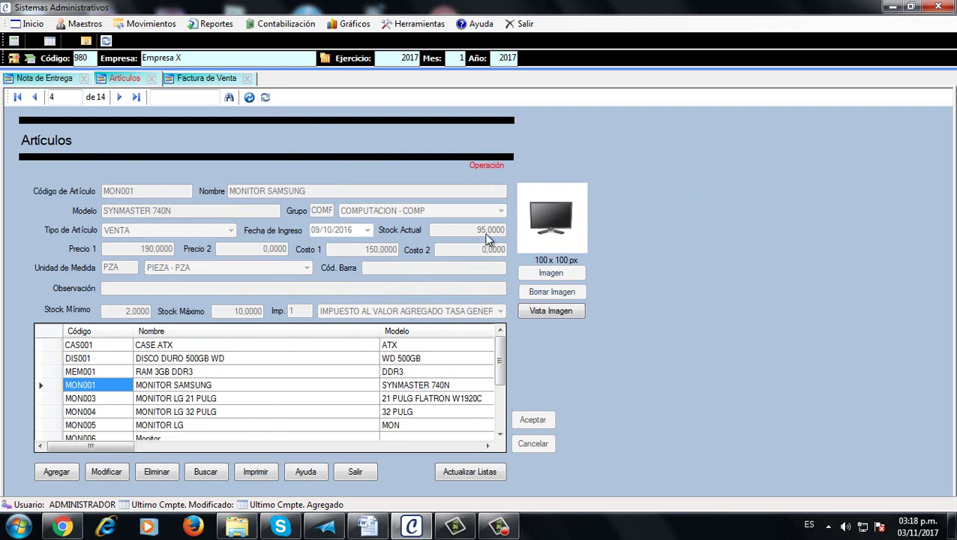
left_click(190, 79)
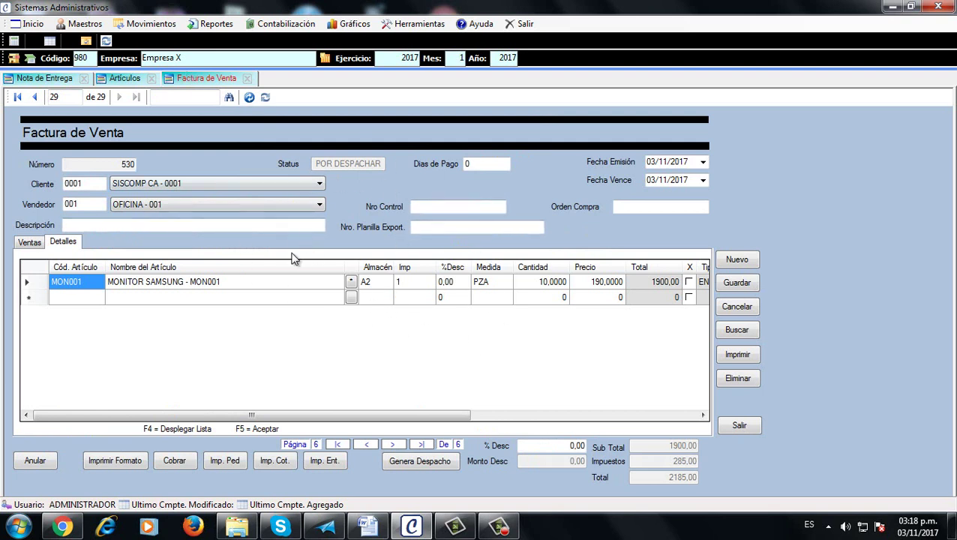
left_click(41, 80)
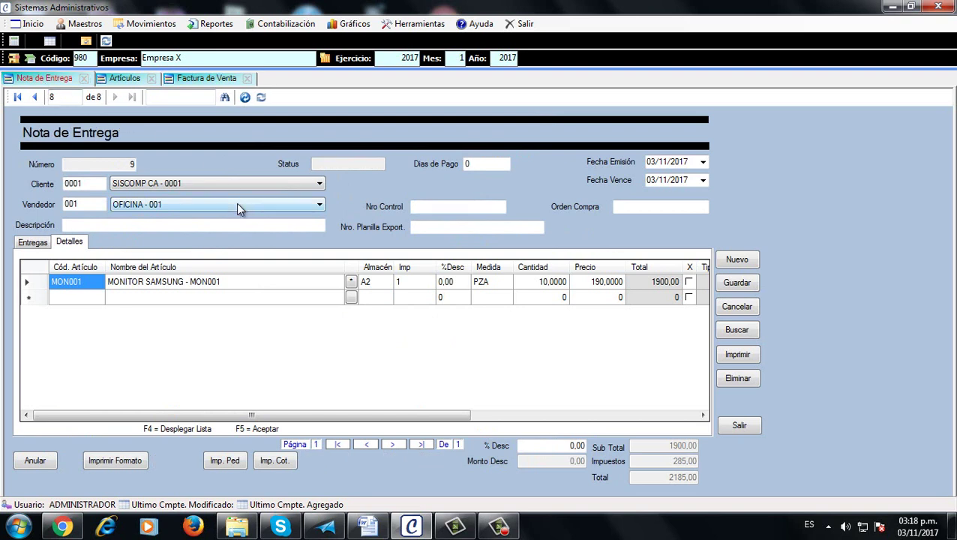
left_click(208, 80)
left_click(130, 83)
- Return to the MON001 delivery note and generate its printable report
left_click(54, 81)
left_click(738, 355)
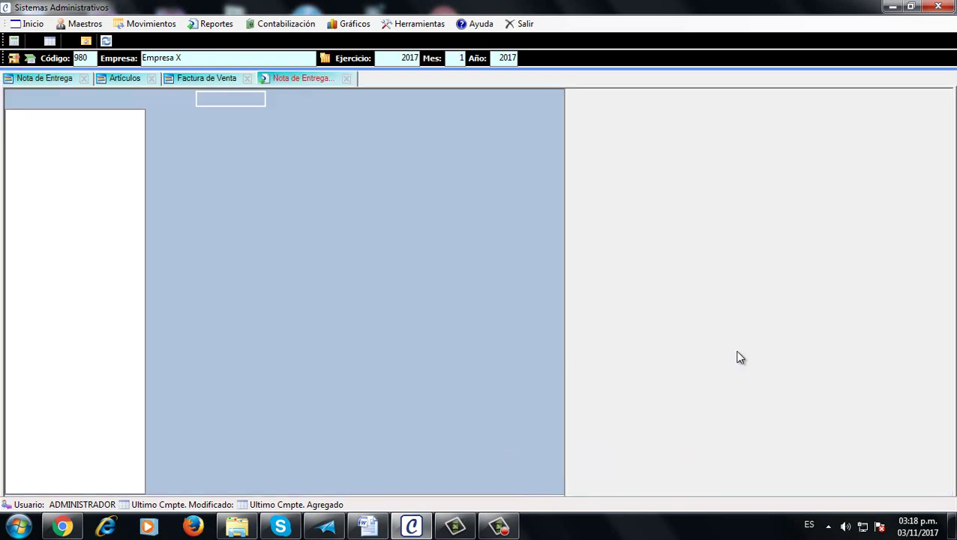